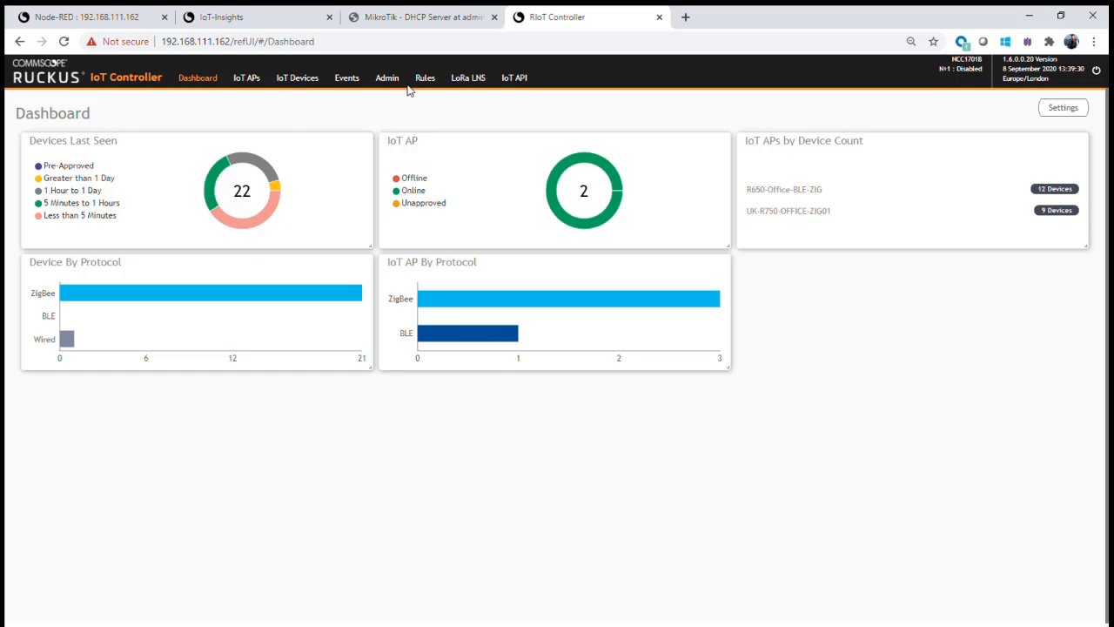
Open the LoRa LNS overview and show the list of managed routers
left_click(474, 83)
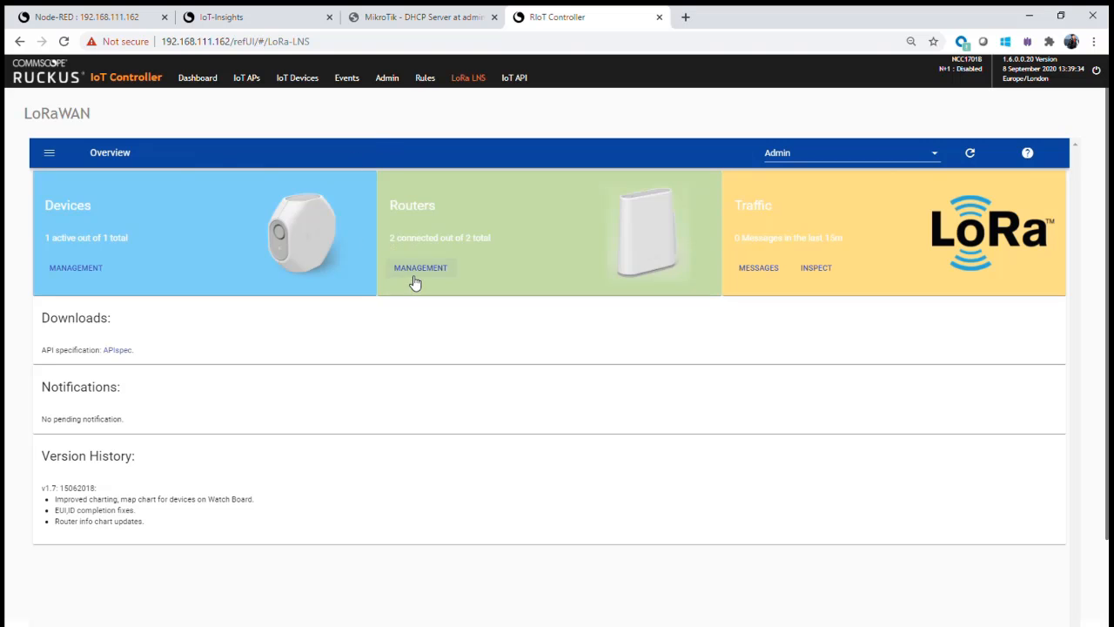
left_click(416, 268)
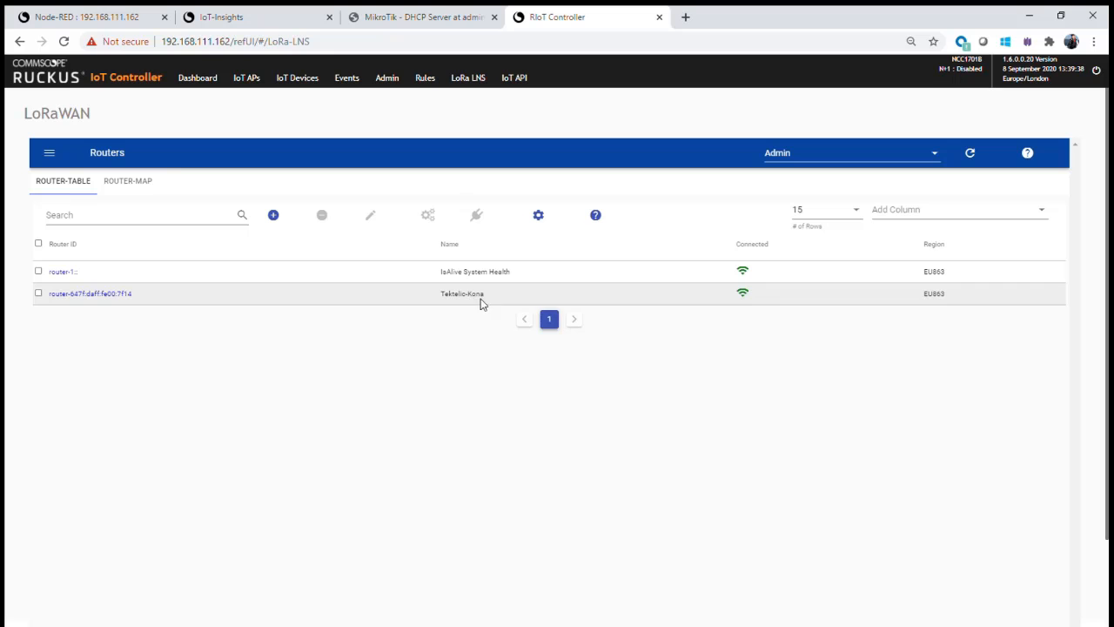
Go to the device provisioning list in the LoRaWAN management area and open the form for adding a device
left_click(50, 162)
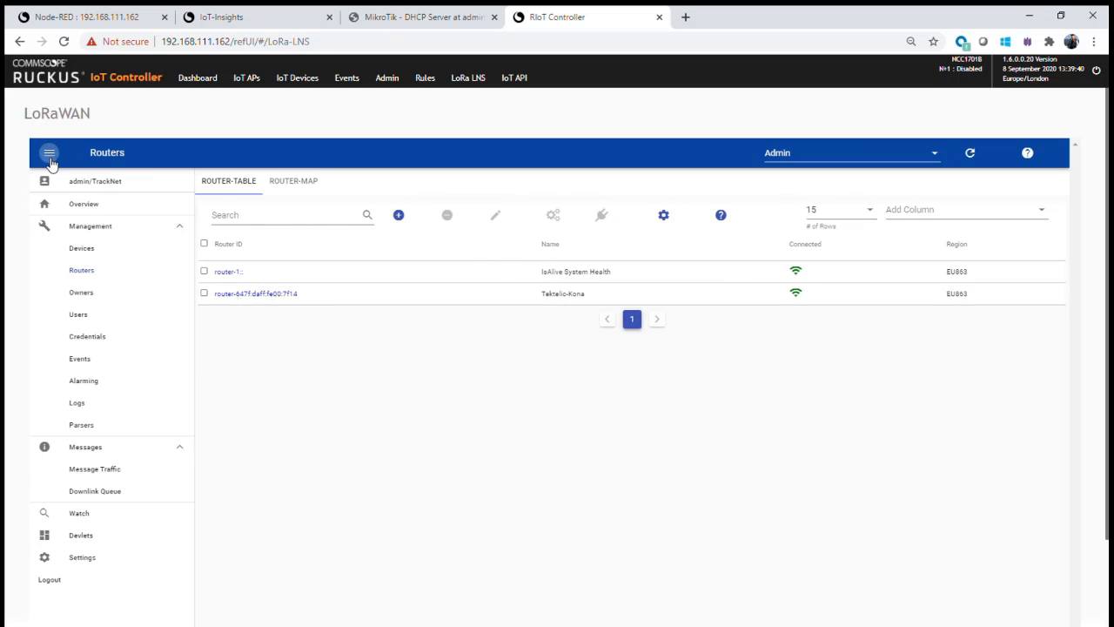
left_click(75, 251)
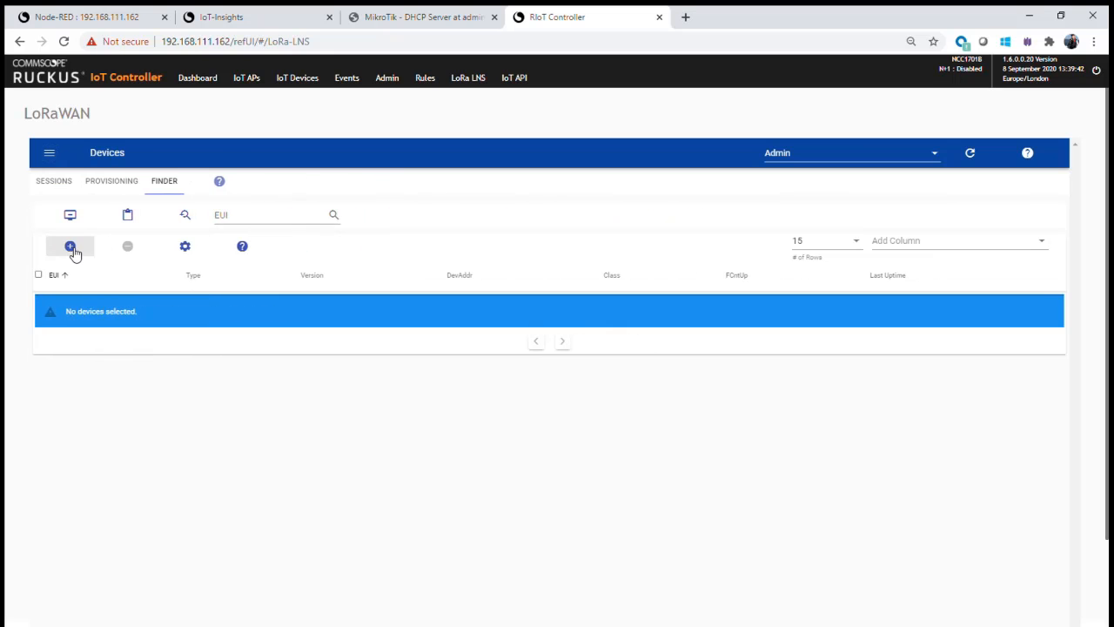
left_click(108, 182)
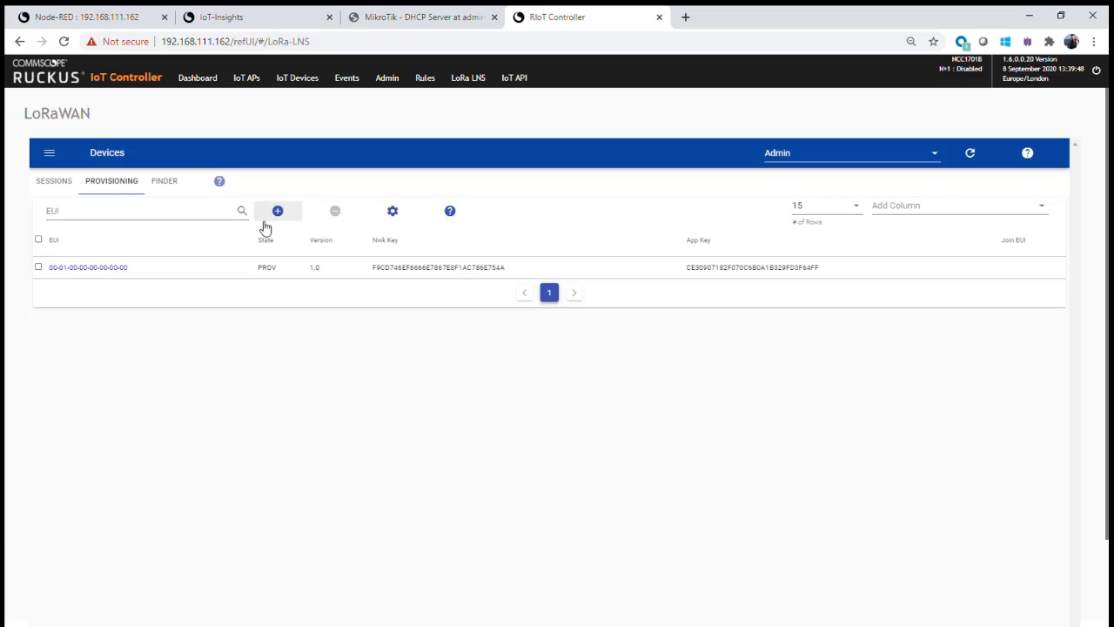
left_click(278, 212)
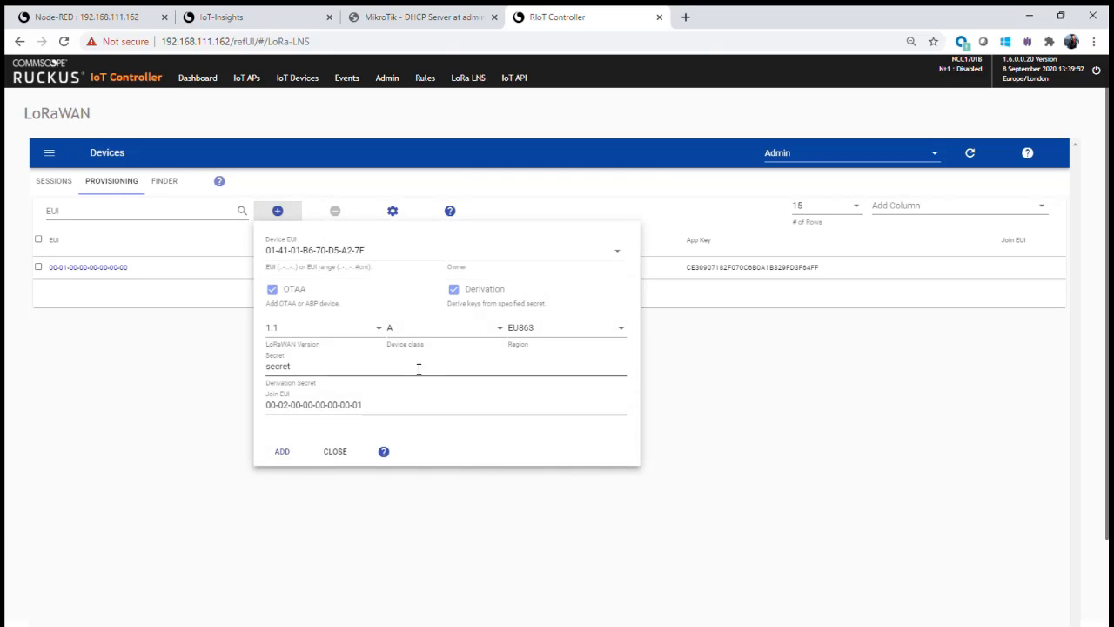
left_click_drag(381, 255, 255, 259)
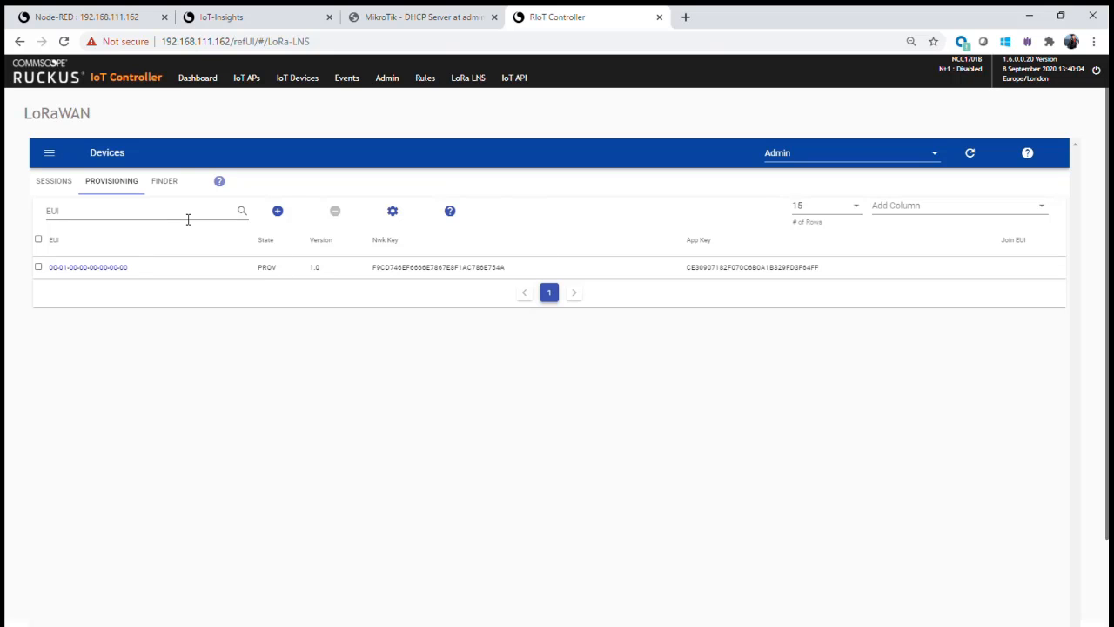
left_click(278, 211)
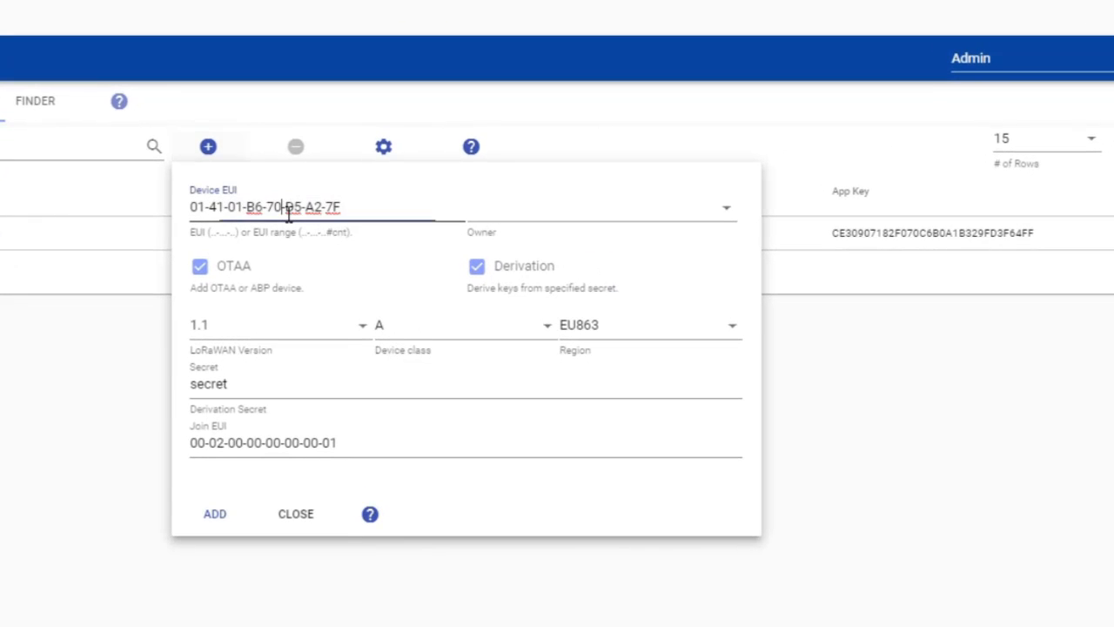
Replace the Device EUI in the new device form with 58-a0-cb-00-00-10-98-e9
double_click(291, 218)
left_click(358, 228)
key("BackSpace")
key("BackSpace")
key("BackSpace")
key("BackSpace")
key("BackSpace")
key("BackSpace")
key("BackSpace")
key("BackSpace")
key("BackSpace")
key("BackSpace")
key("BackSpace")
key("BackSpace")
key("BackSpace")
key("BackSpace")
key("BackSpace")
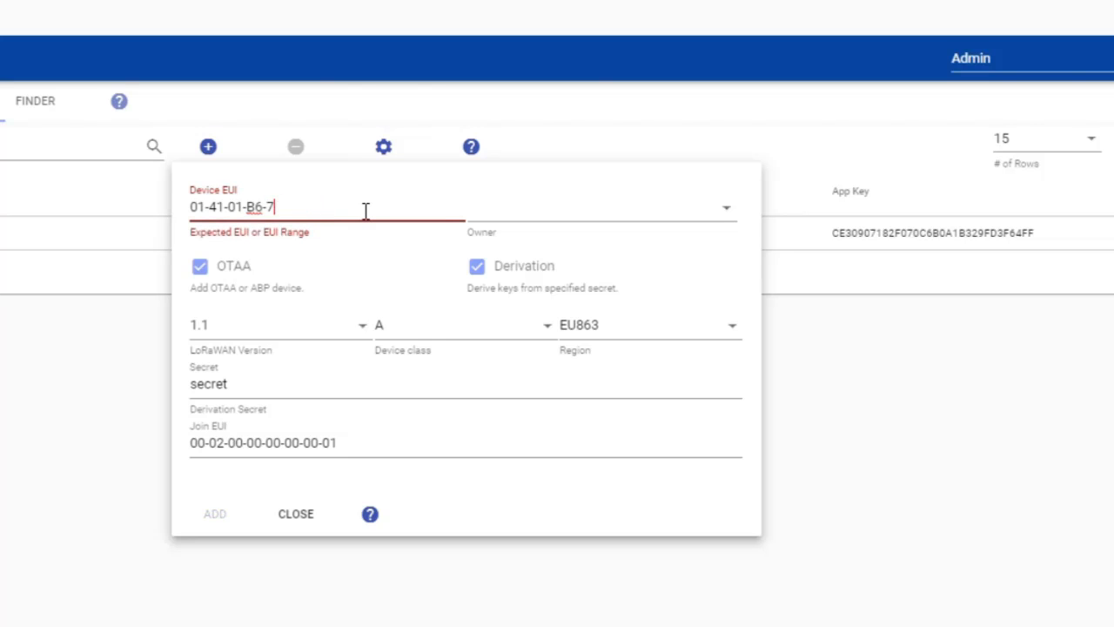
key("ctrl+a")
type("58-a0")
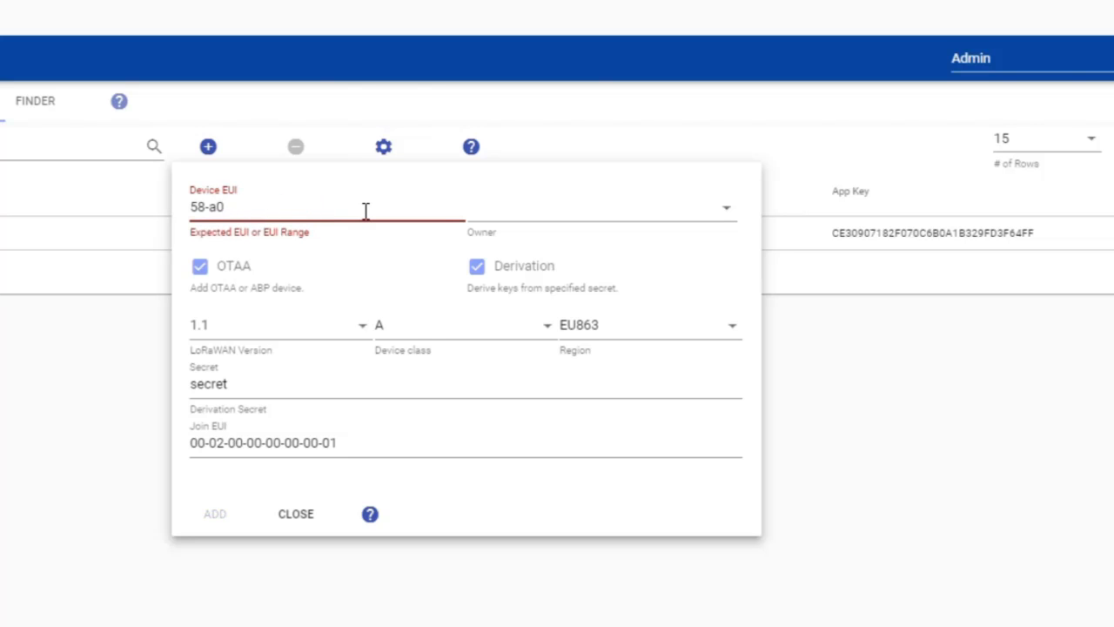
type("-cb-00-00-10")
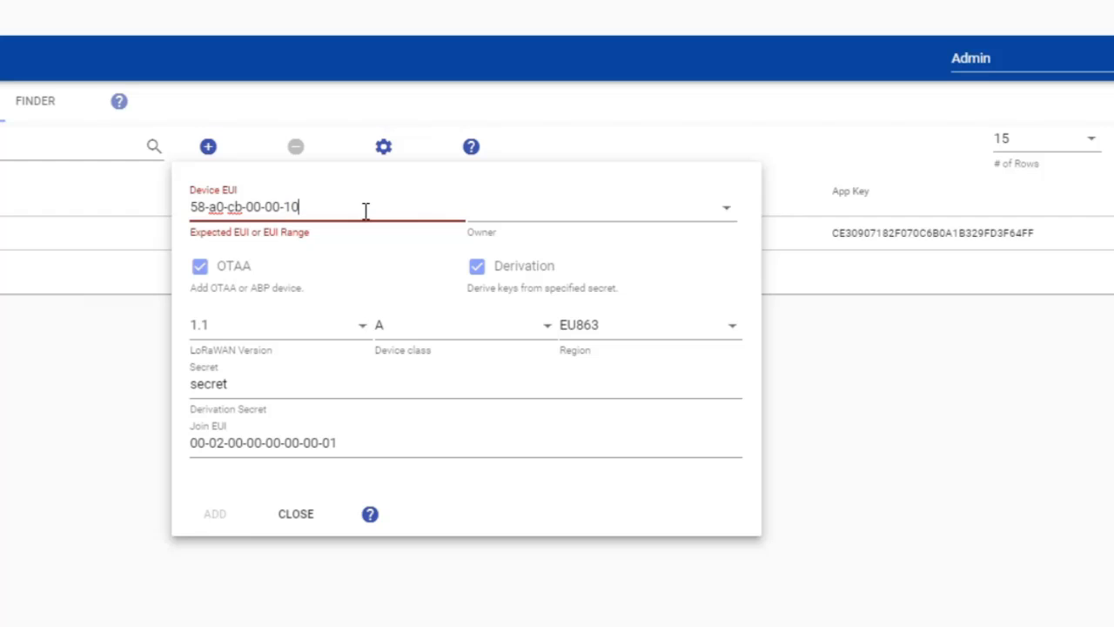
type("-98-e9")
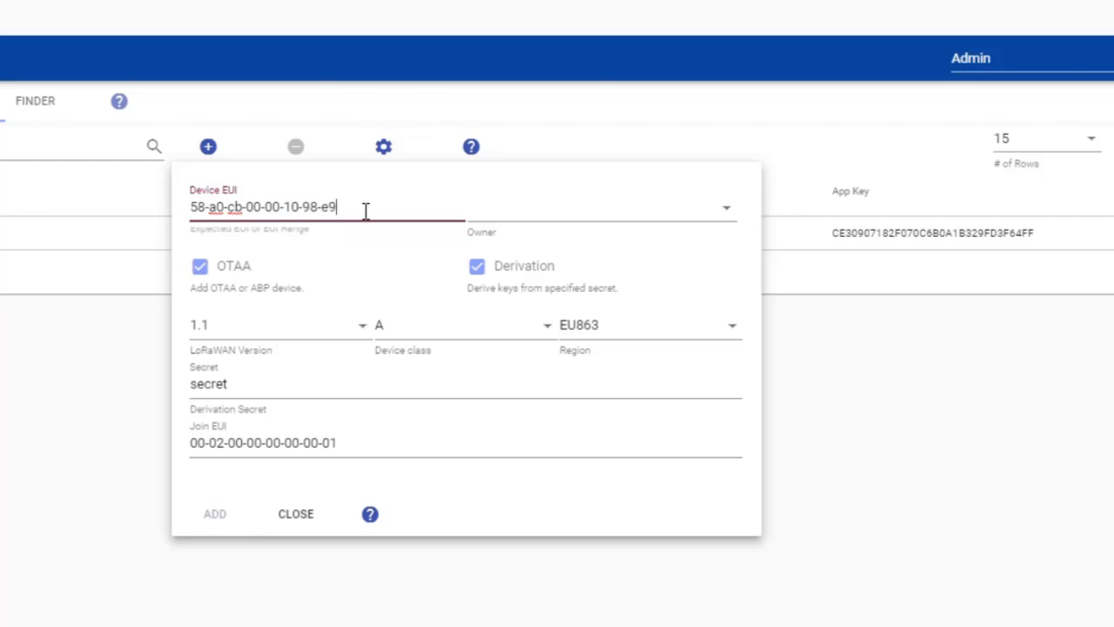
Assign the device to owner IsAlive System Health/1::, disable key derivation and choose LoRaWAN version 1.0
left_click(731, 214)
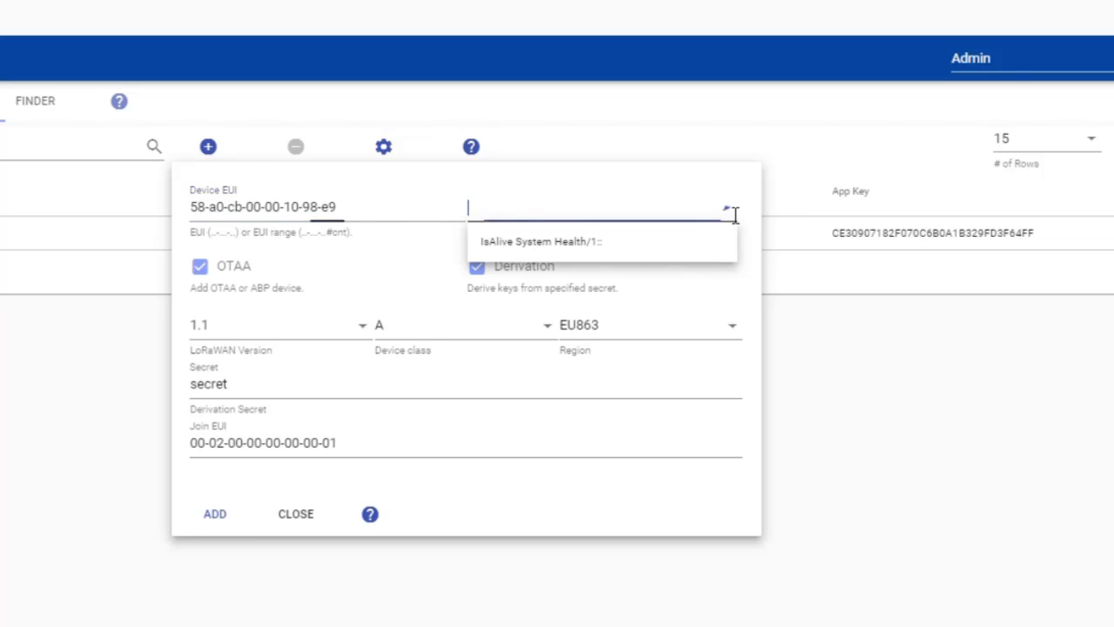
left_click(549, 248)
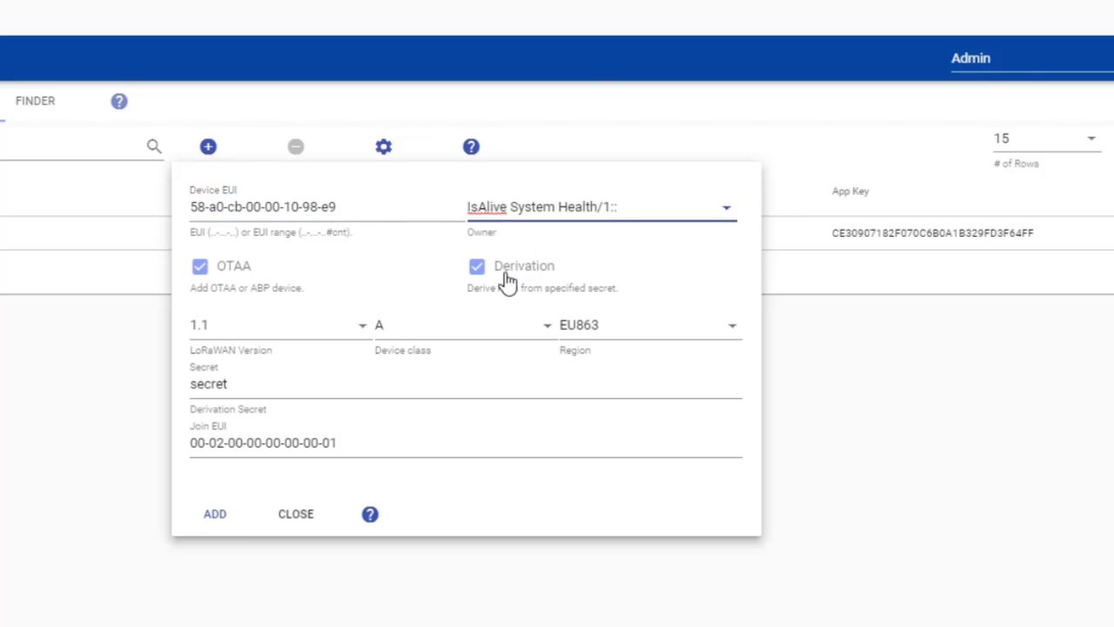
left_click(477, 266)
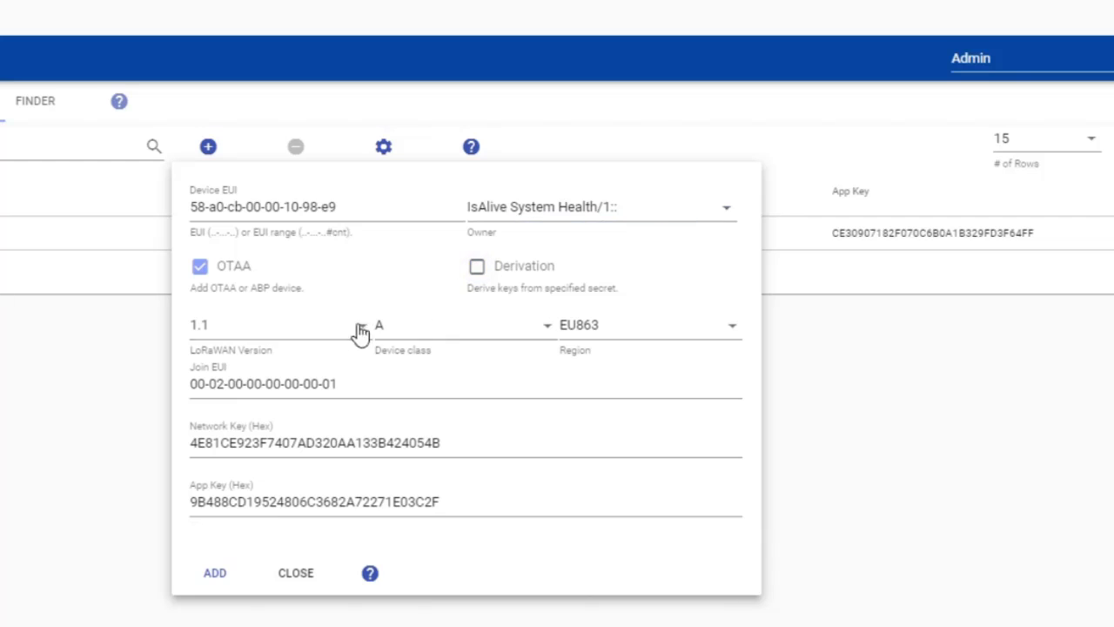
left_click(333, 329)
left_click(245, 347)
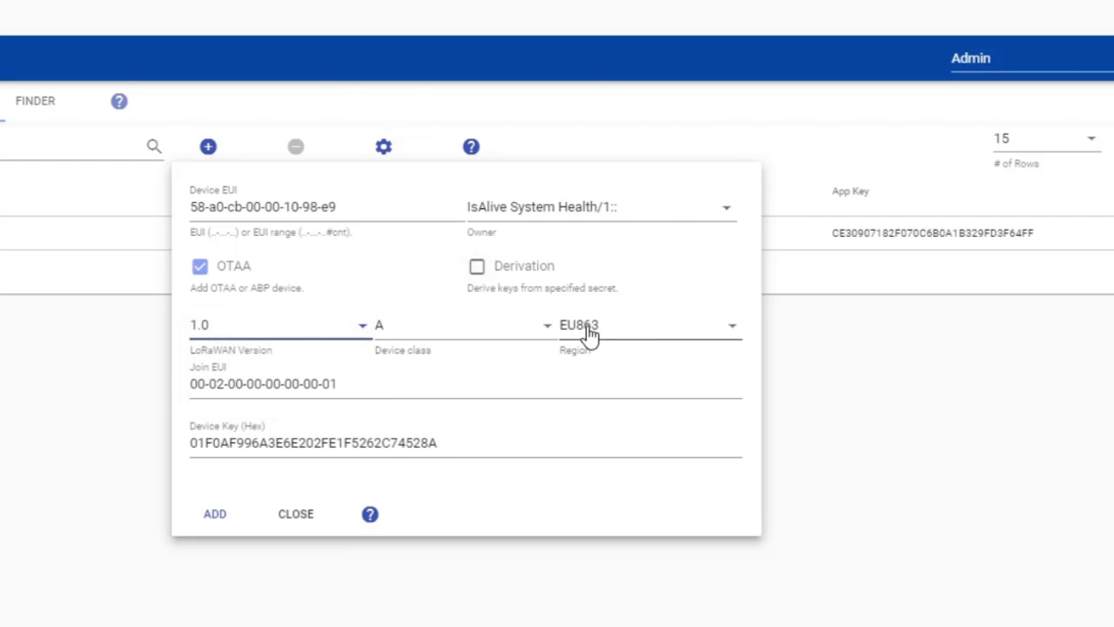
left_click(355, 394)
key("BackSpace")
key("BackSpace")
key("BackSpace")
key("BackSpace")
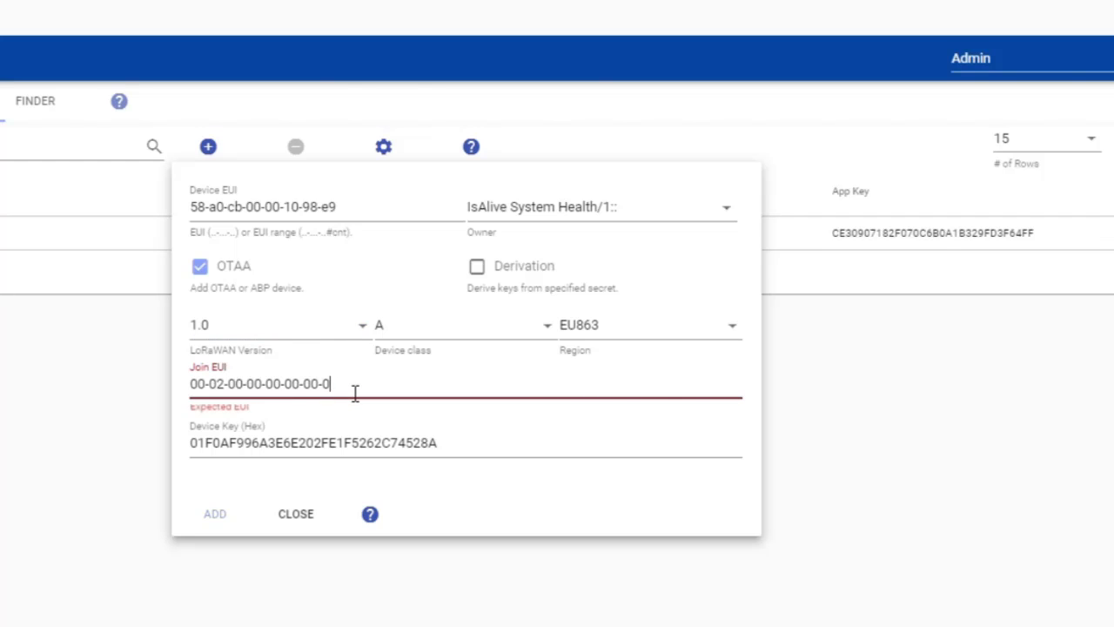
key("BackSpace")
key("BackSpace")
key("BackSpace")
key("BackSpace")
key("BackSpace")
key("BackSpace")
key("BackSpace")
key("BackSpace")
key("BackSpace")
key("BackSpace")
key("BackSpace")
key("BackSpace")
key("BackSpace")
key("BackSpace")
key("BackSpace")
key("BackSpace")
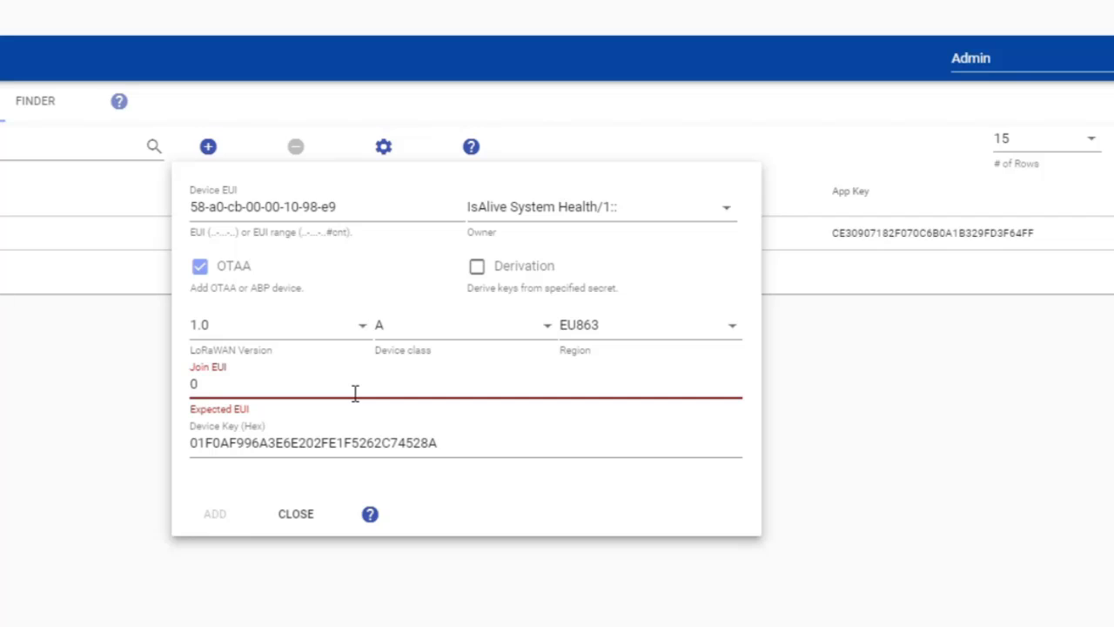
key("BackSpace")
type("58-a0-cb-00-01")
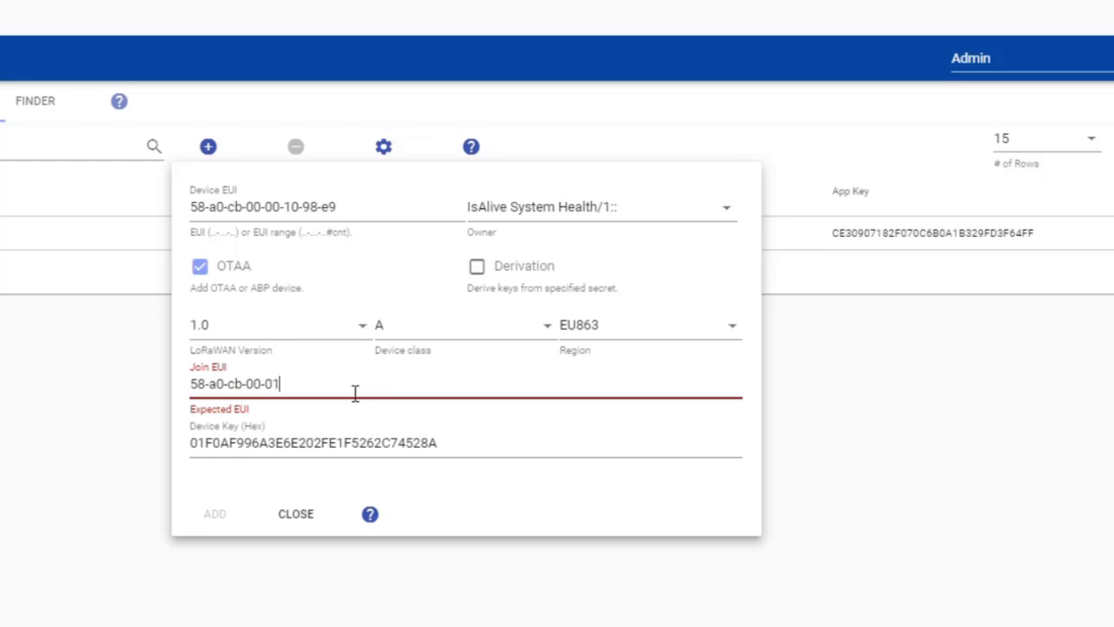
type("-50-00-00")
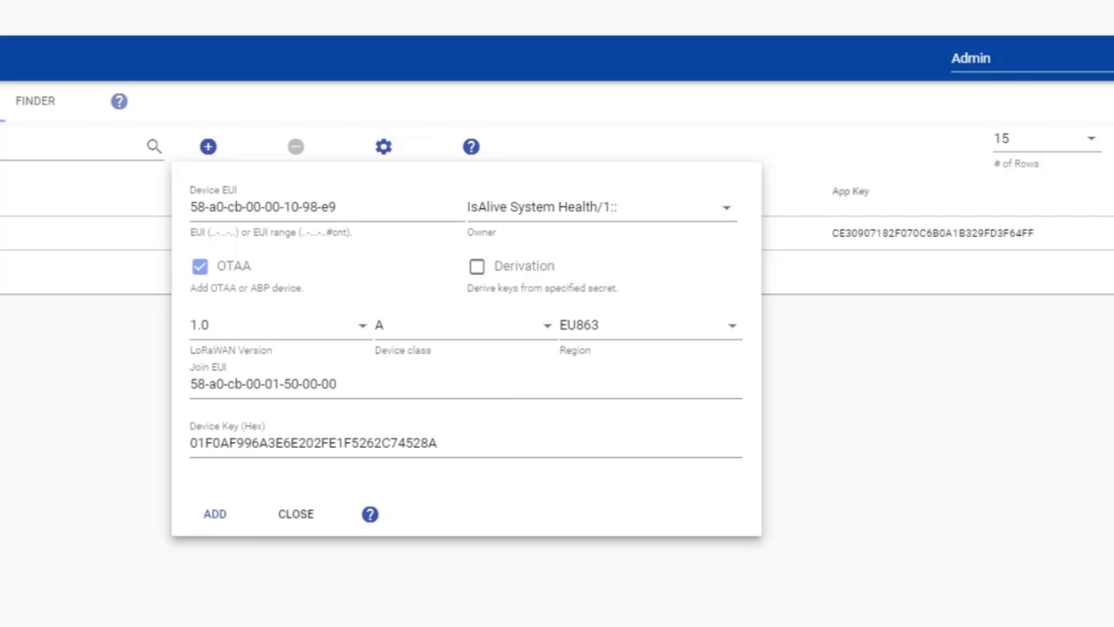
Paste the device key over the existing one, then add the device and close the form
left_click(281, 450)
double_click(281, 450)
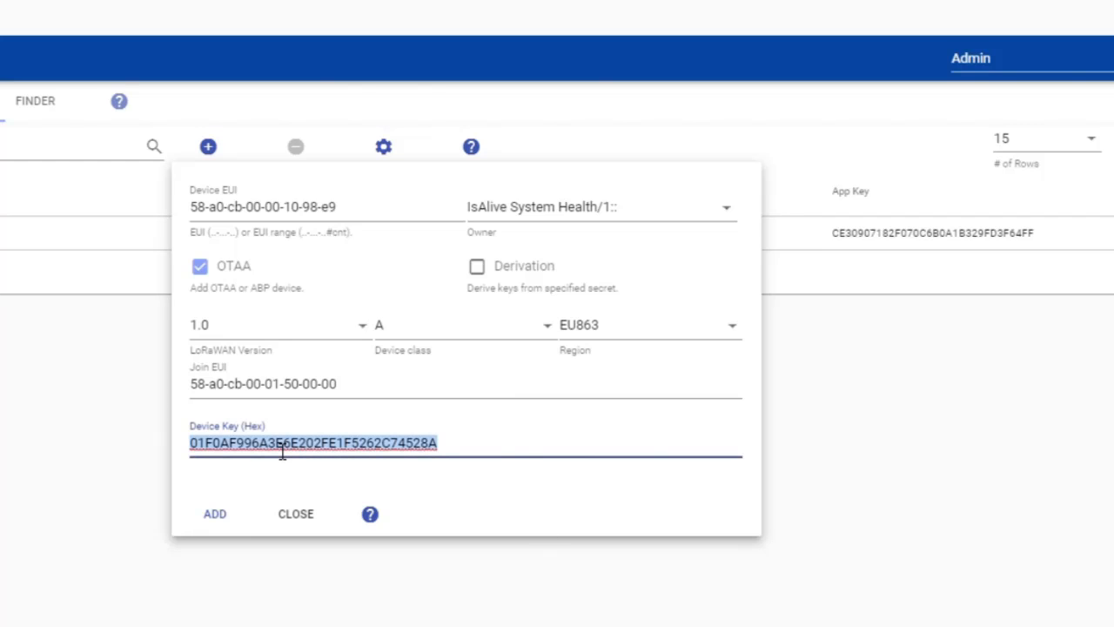
key("ctrl+v")
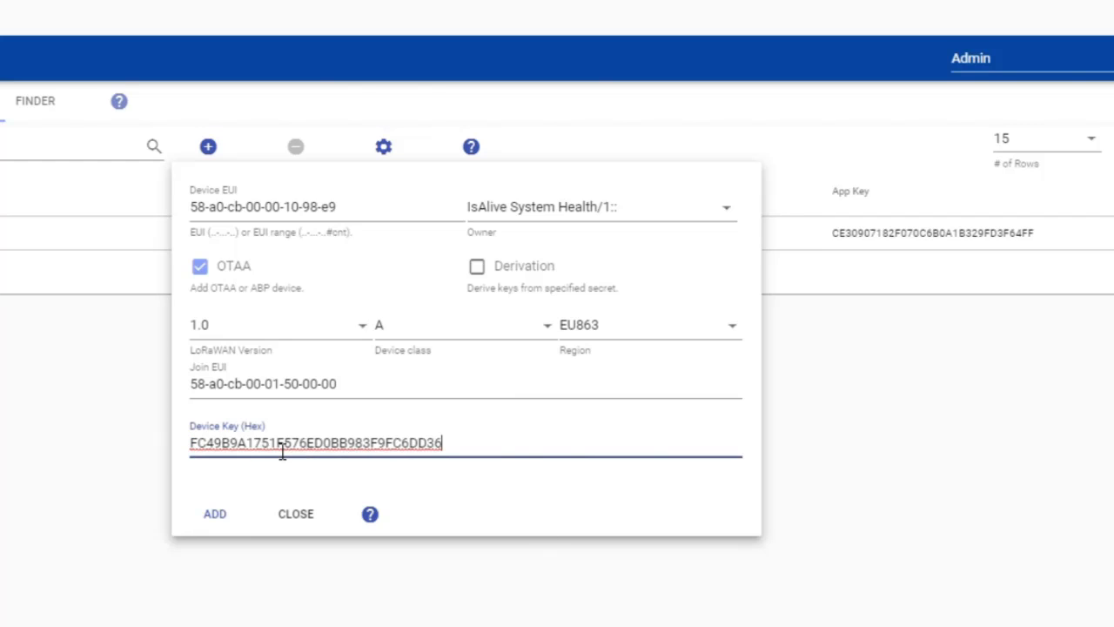
left_click(218, 521)
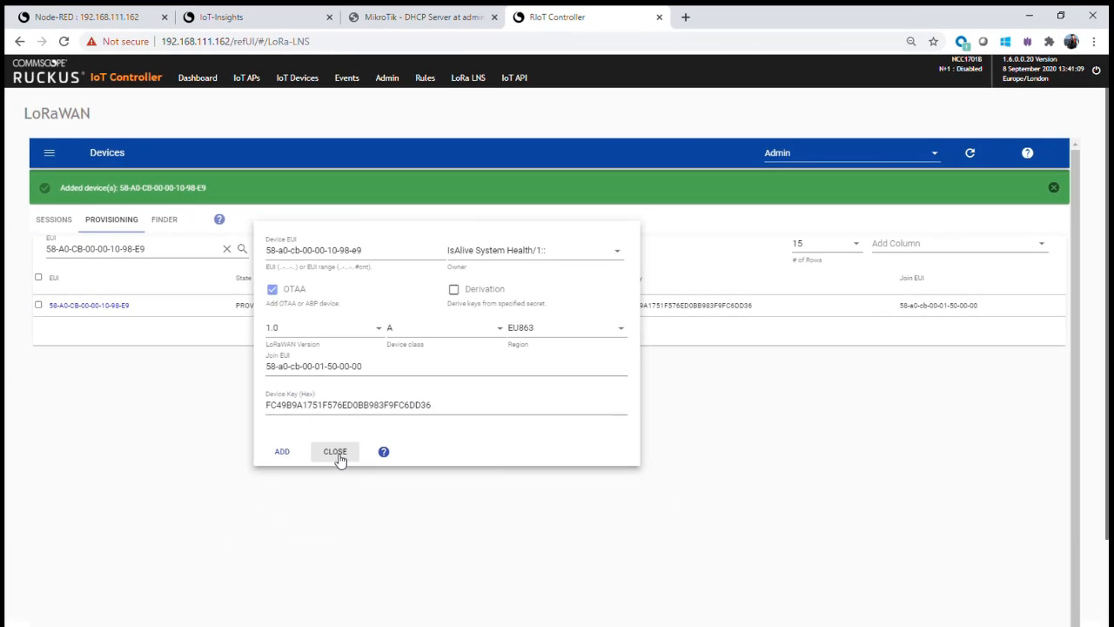
left_click(337, 454)
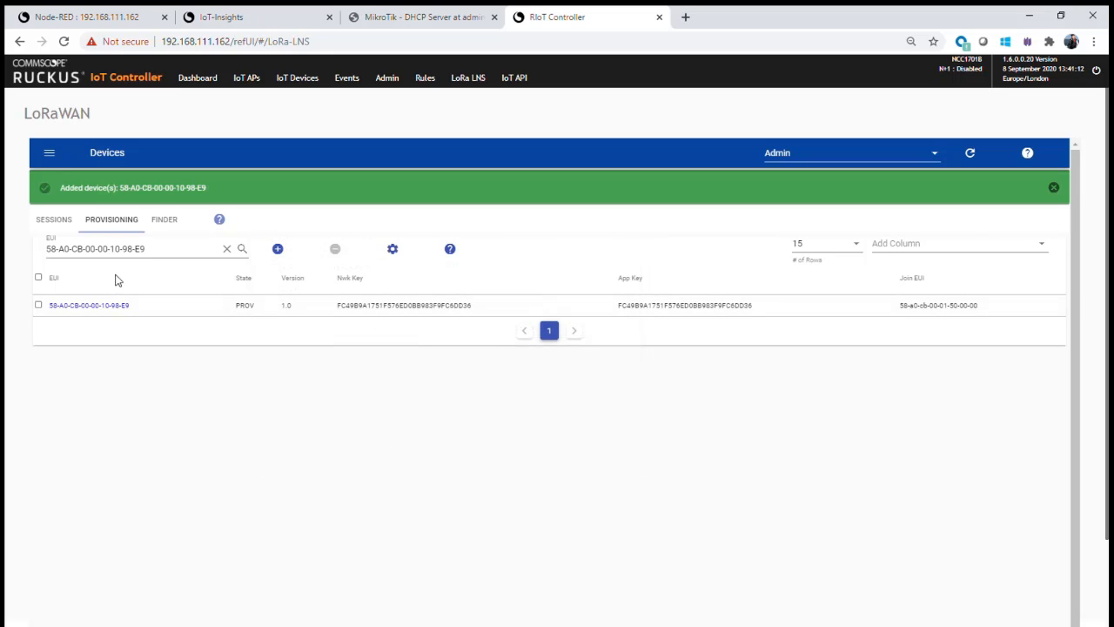
Clear the EUI filter so the provisioning list covers all devices
left_click(232, 251)
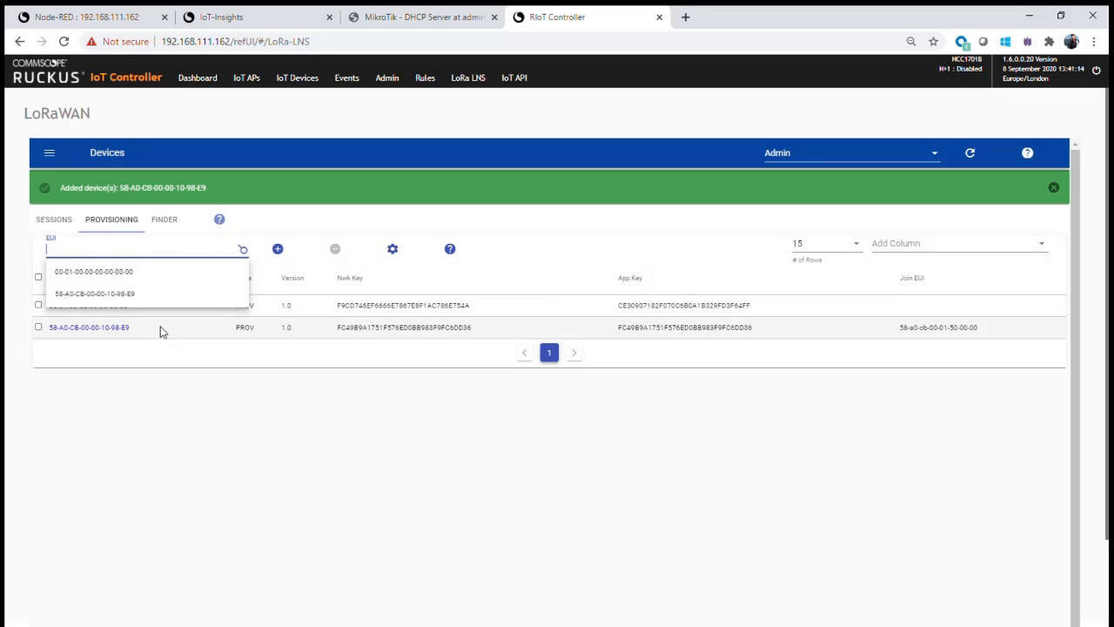
left_click(127, 391)
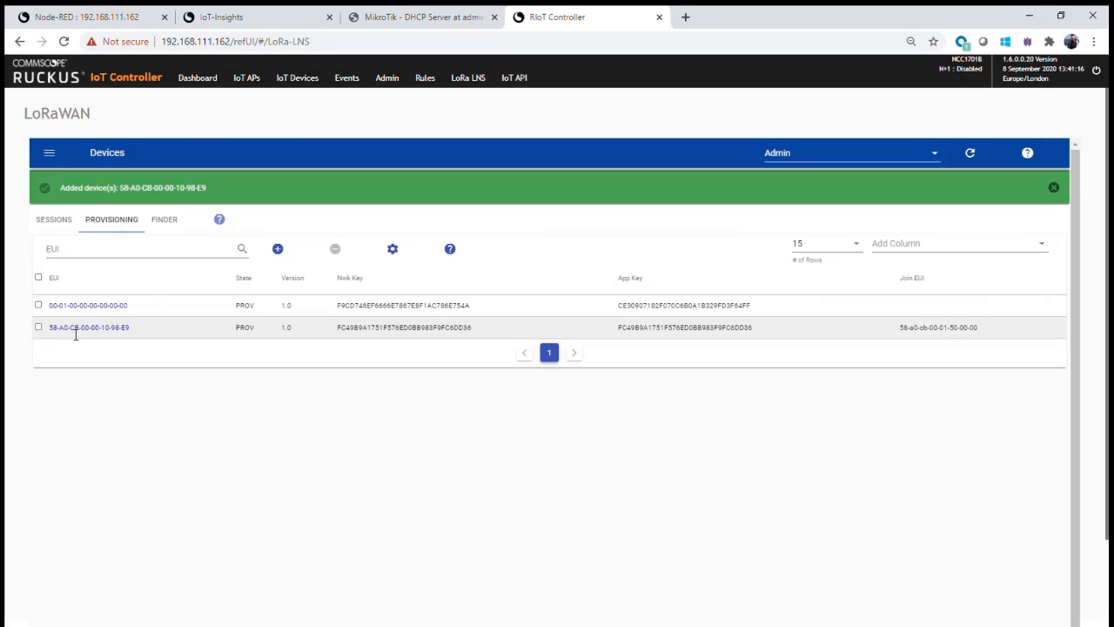
left_click(76, 329)
left_click(218, 391)
Compare the device sessions list with the provisioned devices, ending on the sessions list
left_click(55, 221)
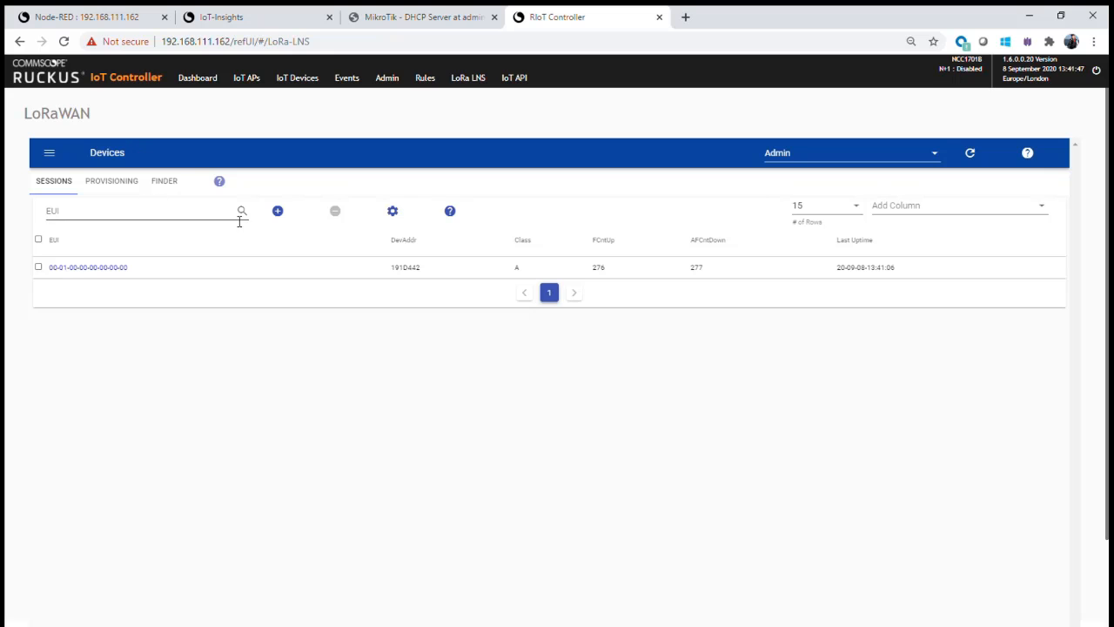
left_click(96, 183)
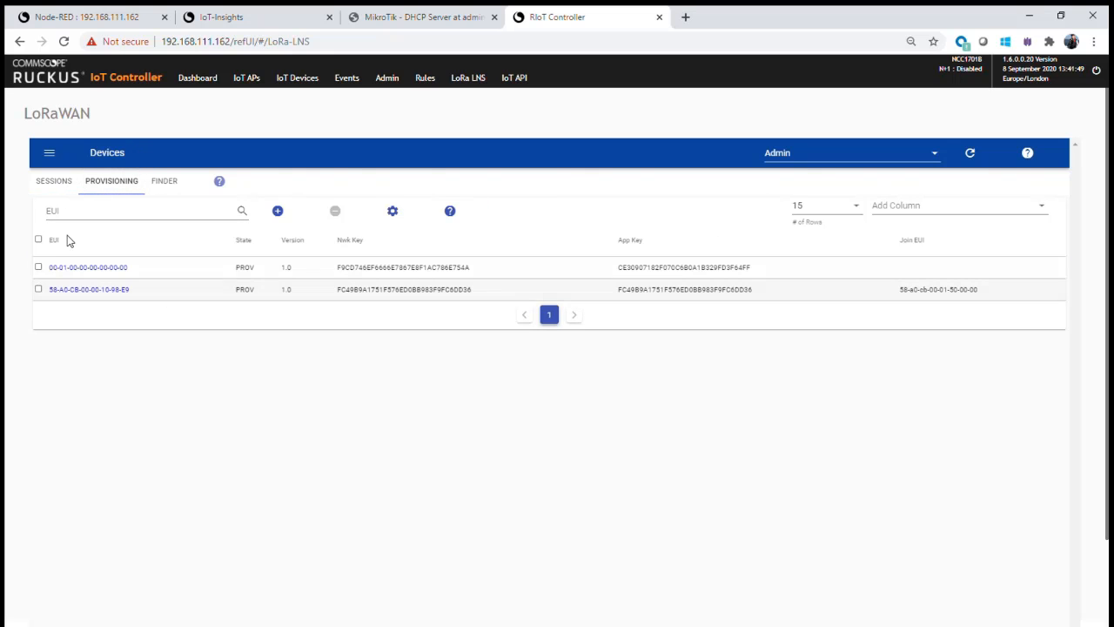
left_click(63, 181)
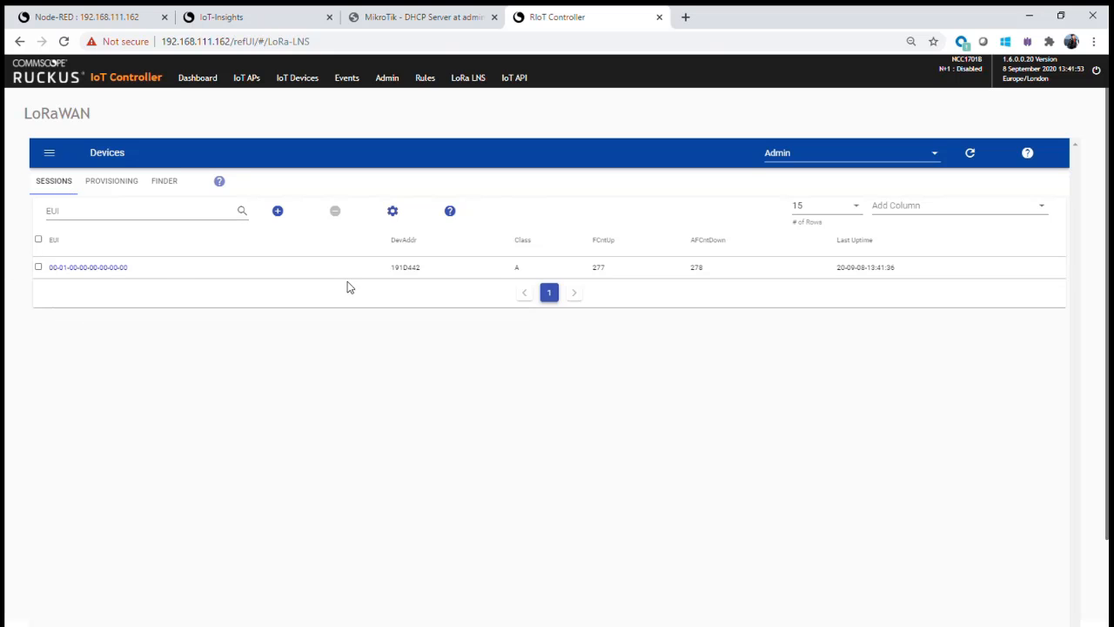
Switch the active owner from Admin to IsAlive System Health/1:: and refresh the sessions list to check for the new device
left_click(942, 153)
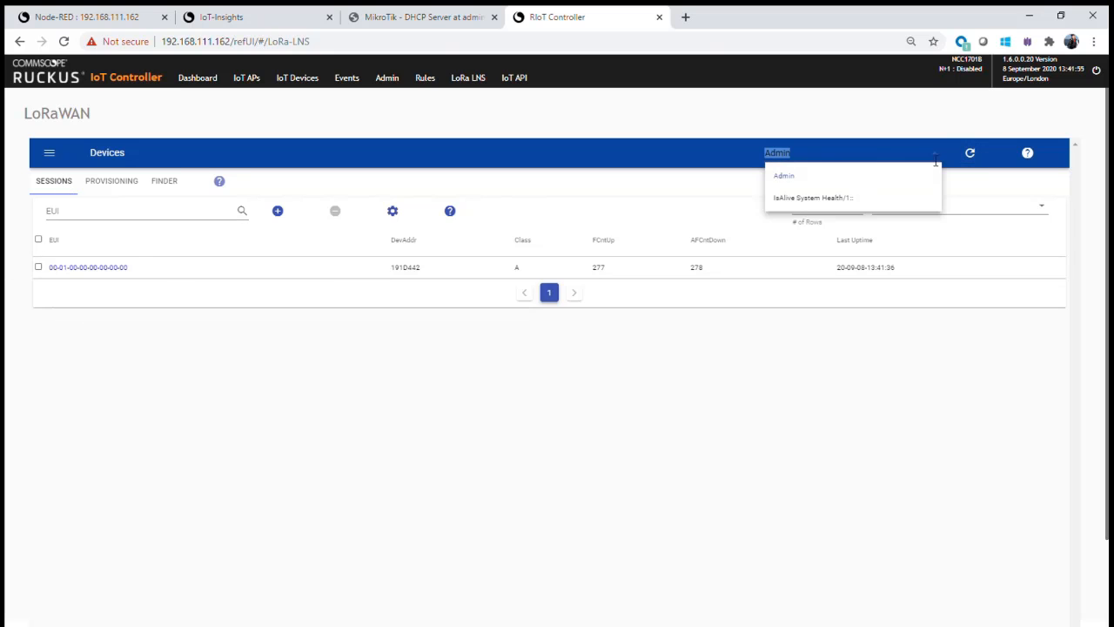
left_click(823, 200)
left_click(977, 155)
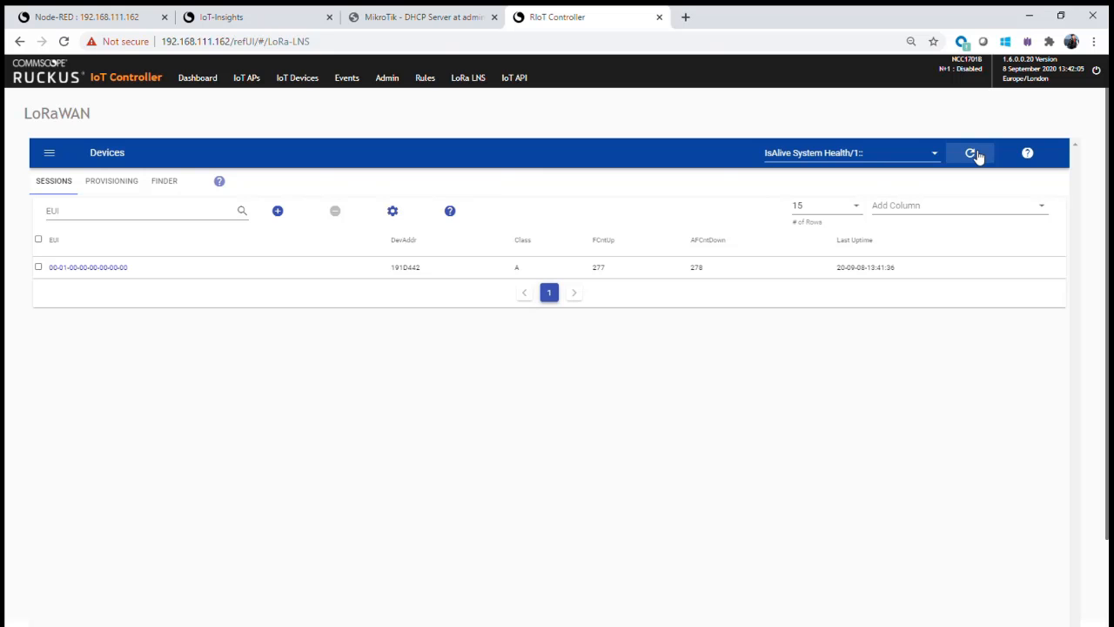
left_click(975, 154)
left_click(976, 155)
left_click(977, 163)
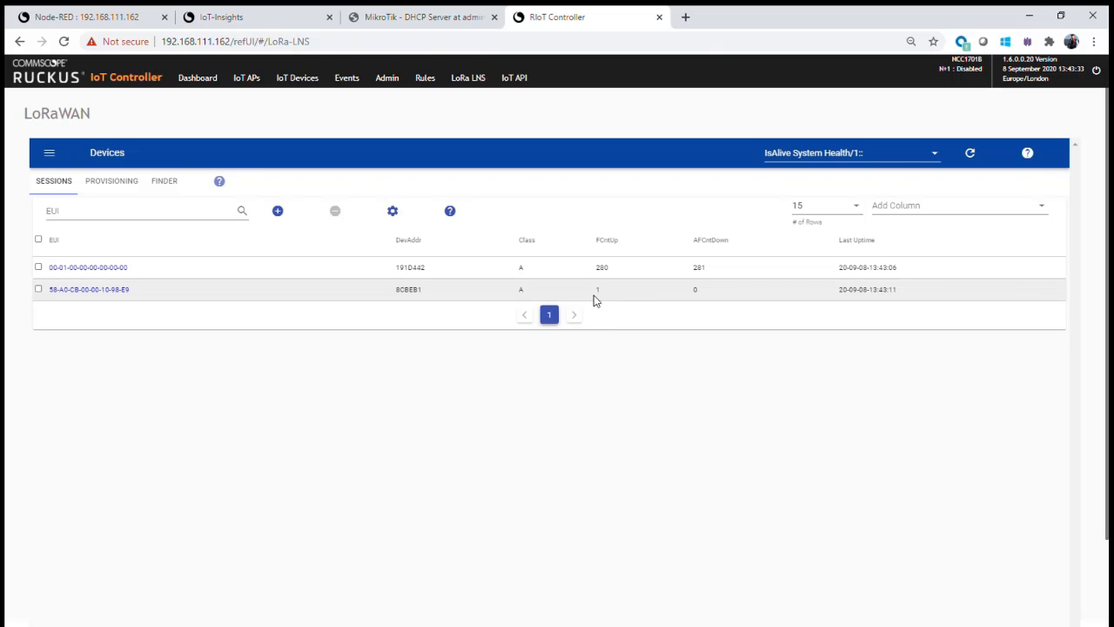
left_click(971, 154)
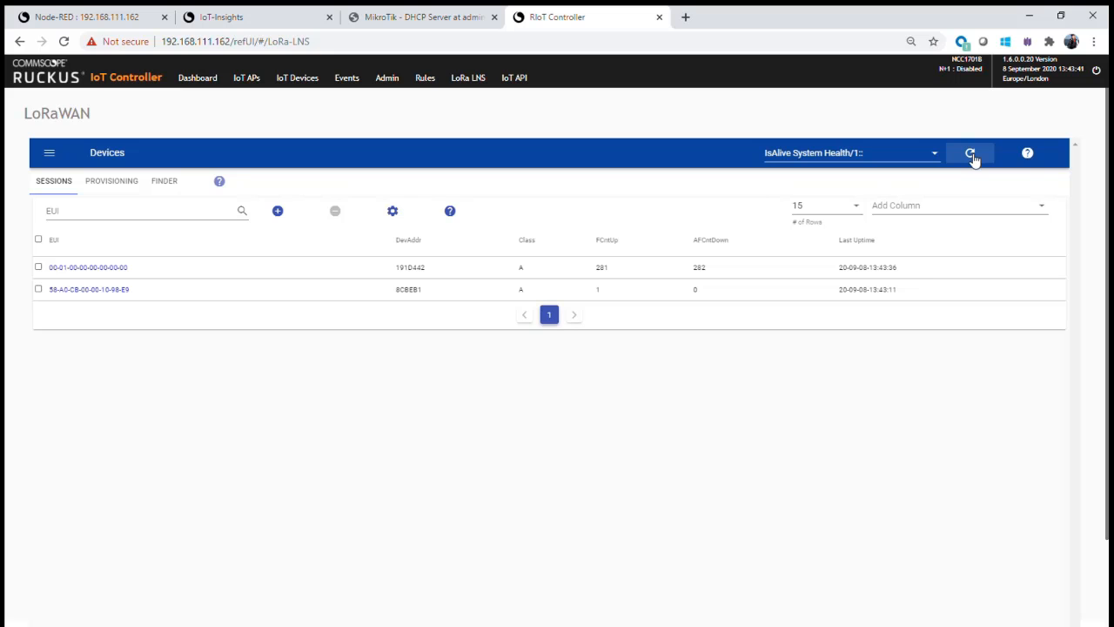
left_click(971, 154)
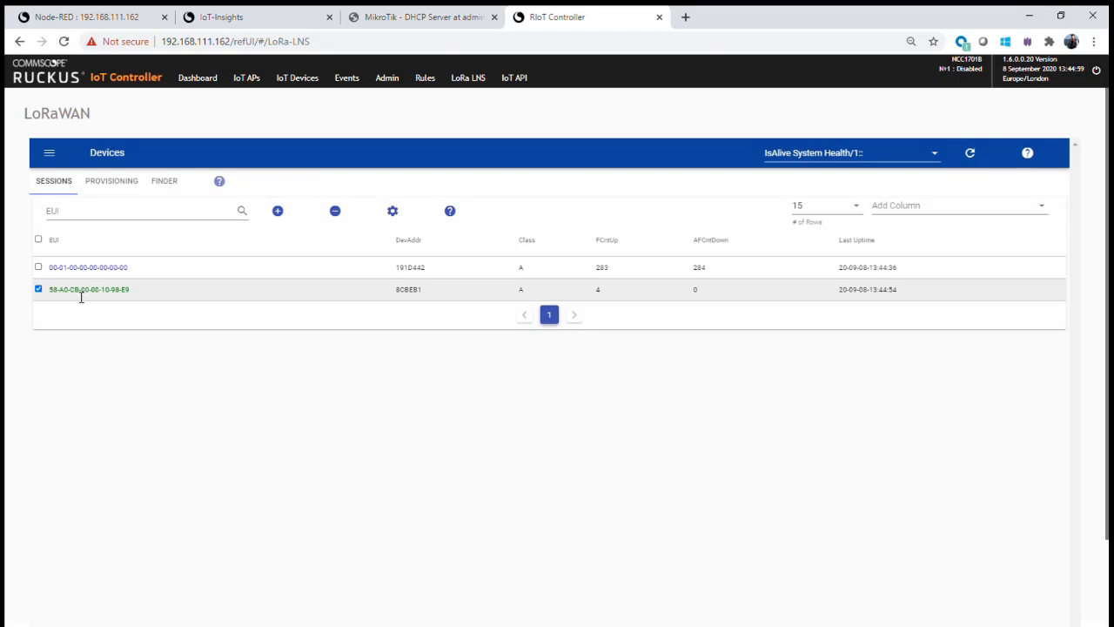
Set and watch device 58-A0-CB-00-00-10-98-E9 from the sessions list, and expand its Traffic section on the Watchboard
left_click(82, 294)
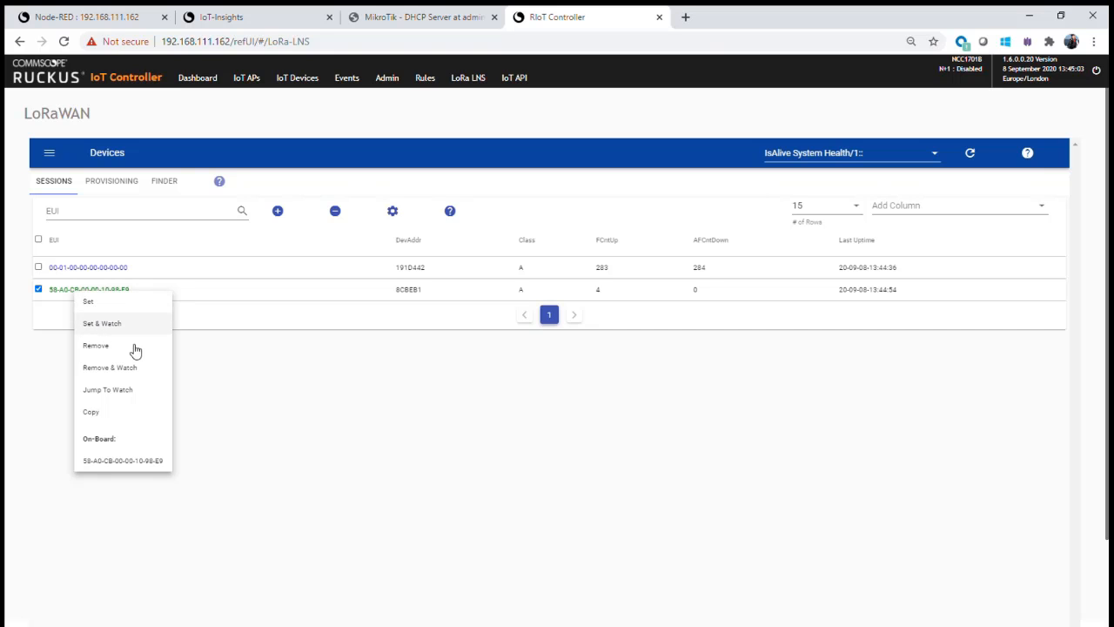
left_click(119, 327)
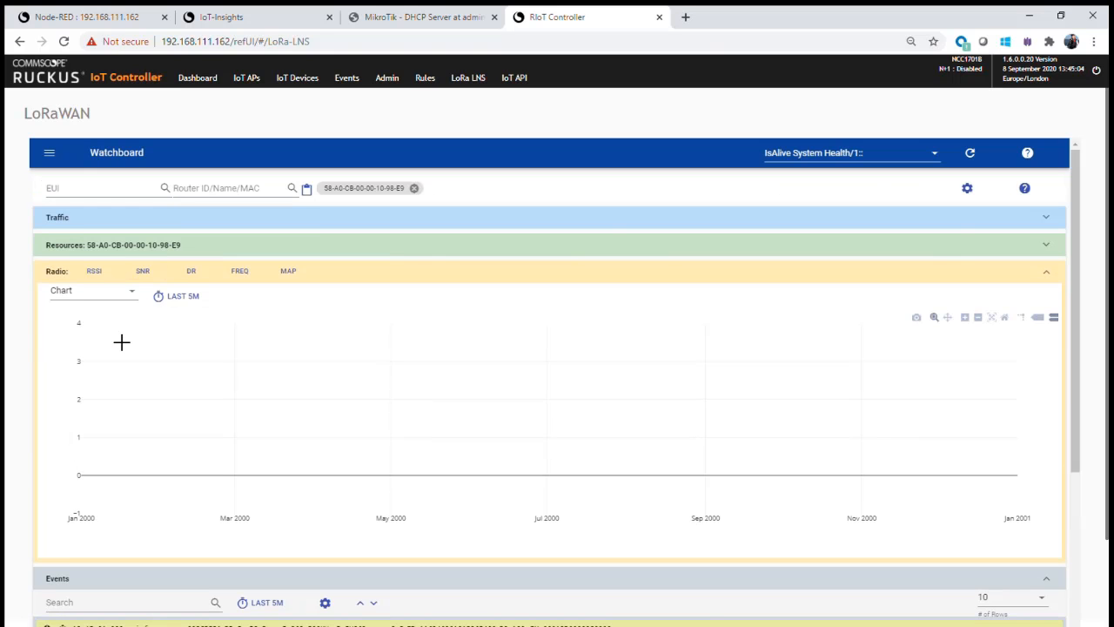
left_click(54, 221)
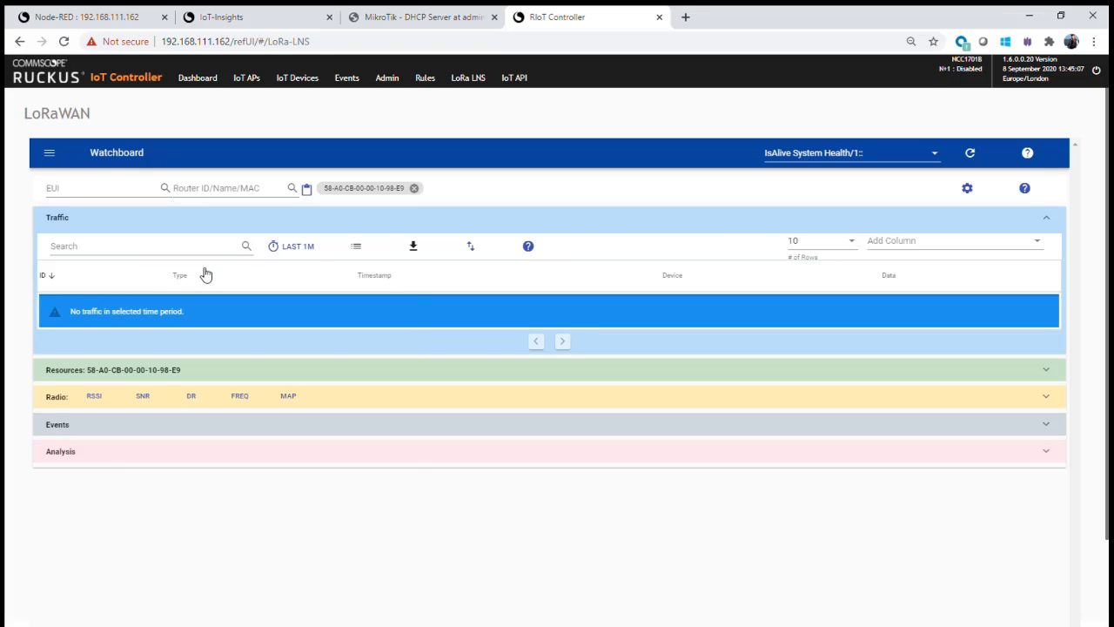
Set the quick range of the device's traffic view to Last 1h
left_click(306, 247)
left_click(317, 300)
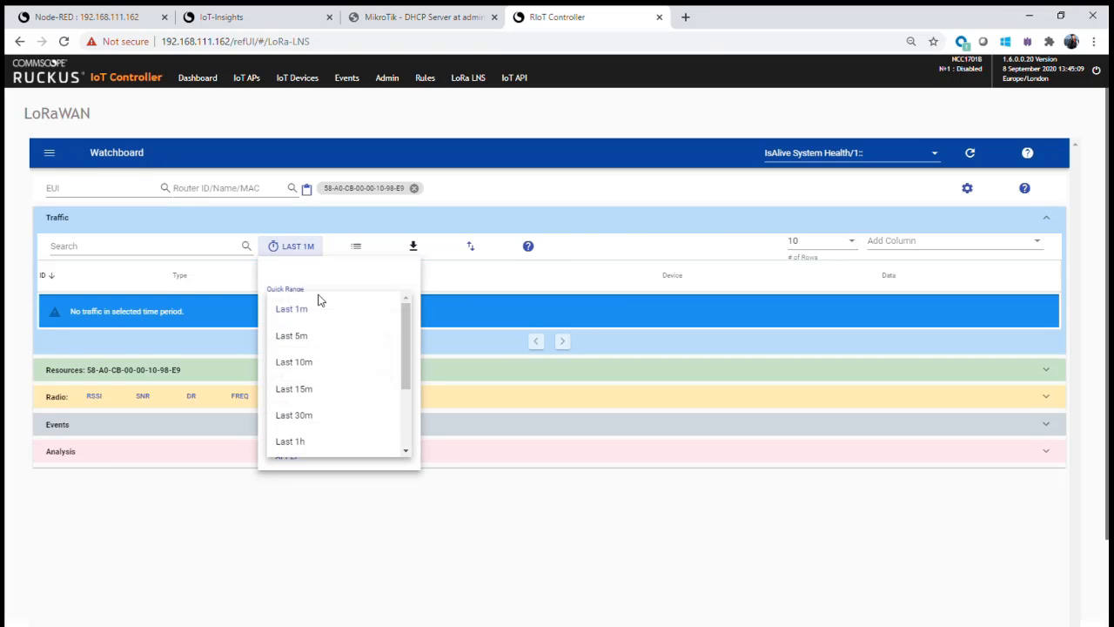
left_click(303, 443)
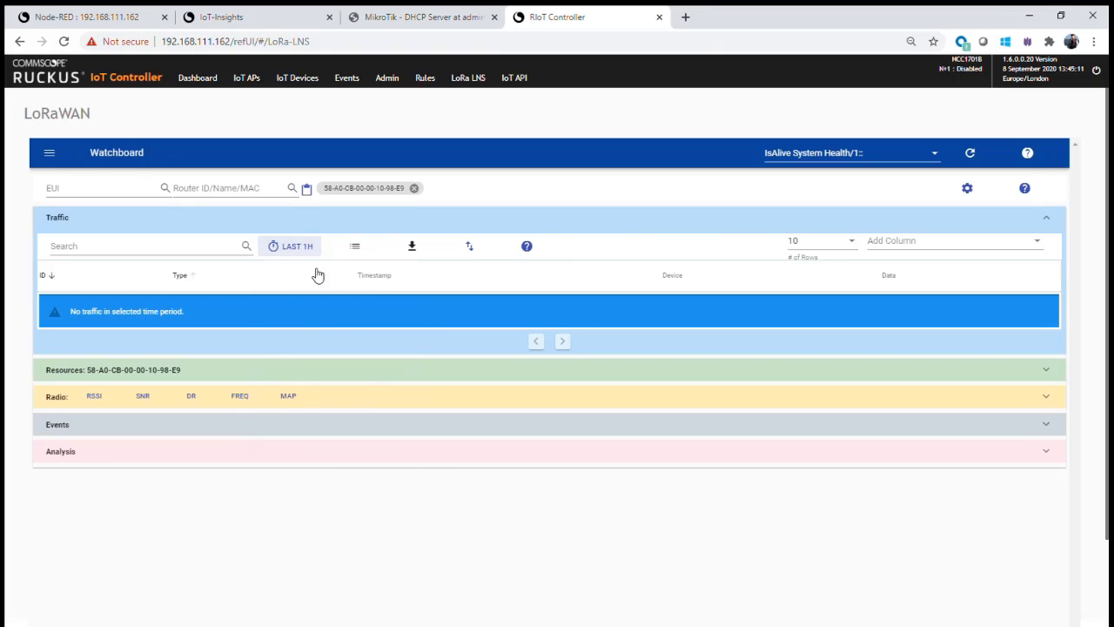
Expand the device's Events and examine the details of the 18:45:01.215 updf event, highlighting its payload
left_click(78, 425)
scroll(466, 394, "down", 1)
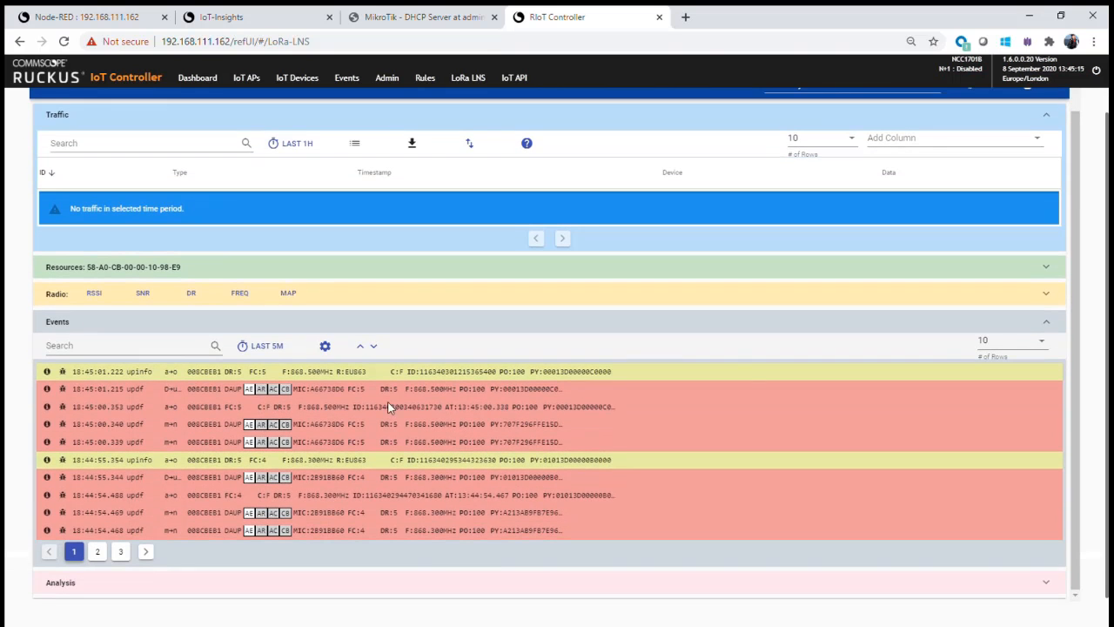
left_click(47, 389)
scroll(159, 306, "down", 3)
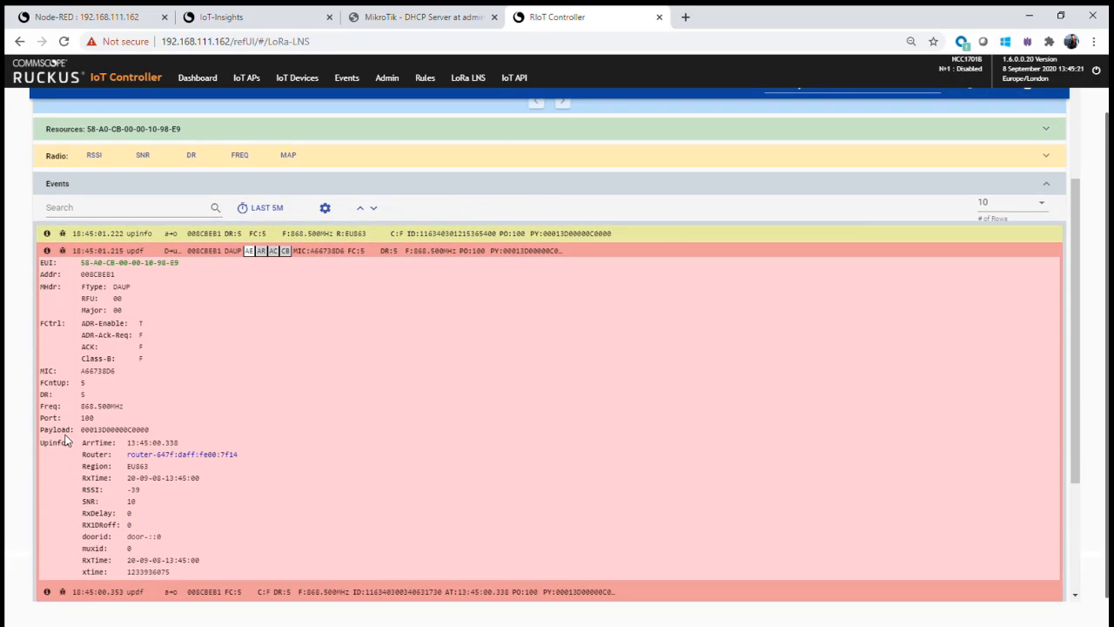
left_click_drag(151, 430, 86, 433)
scroll(278, 472, "up", 2)
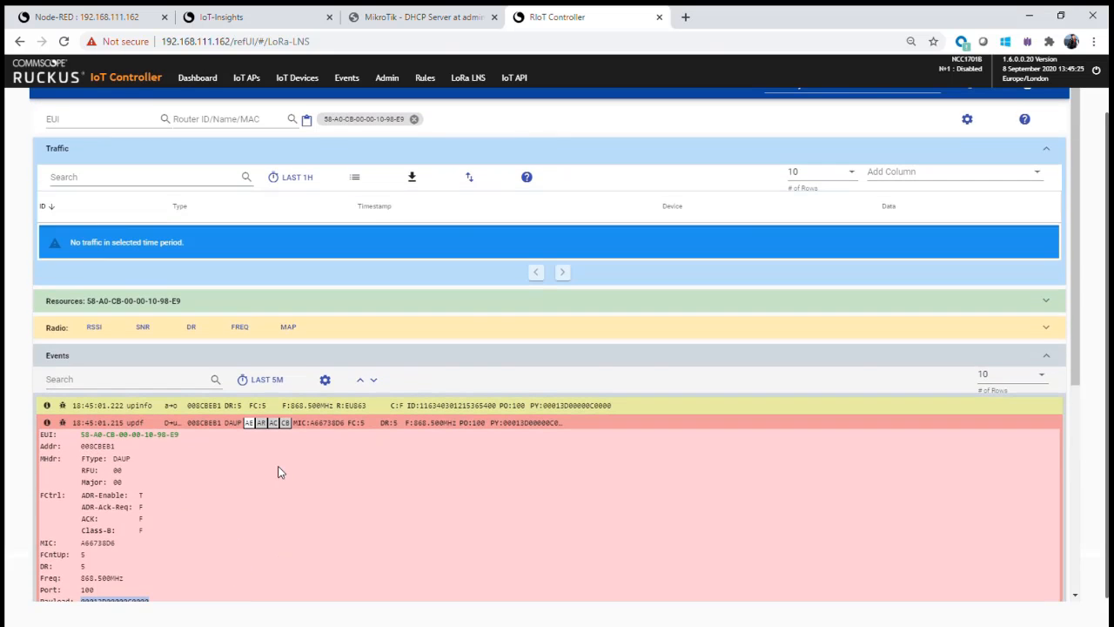
scroll(201, 174, "up", 1)
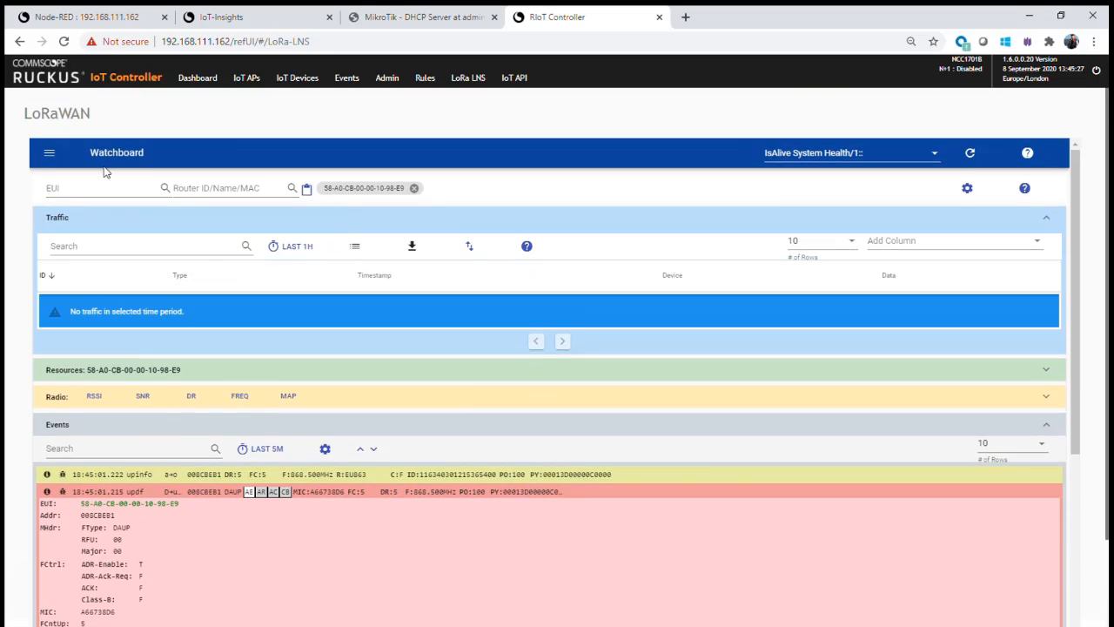
left_click(48, 153)
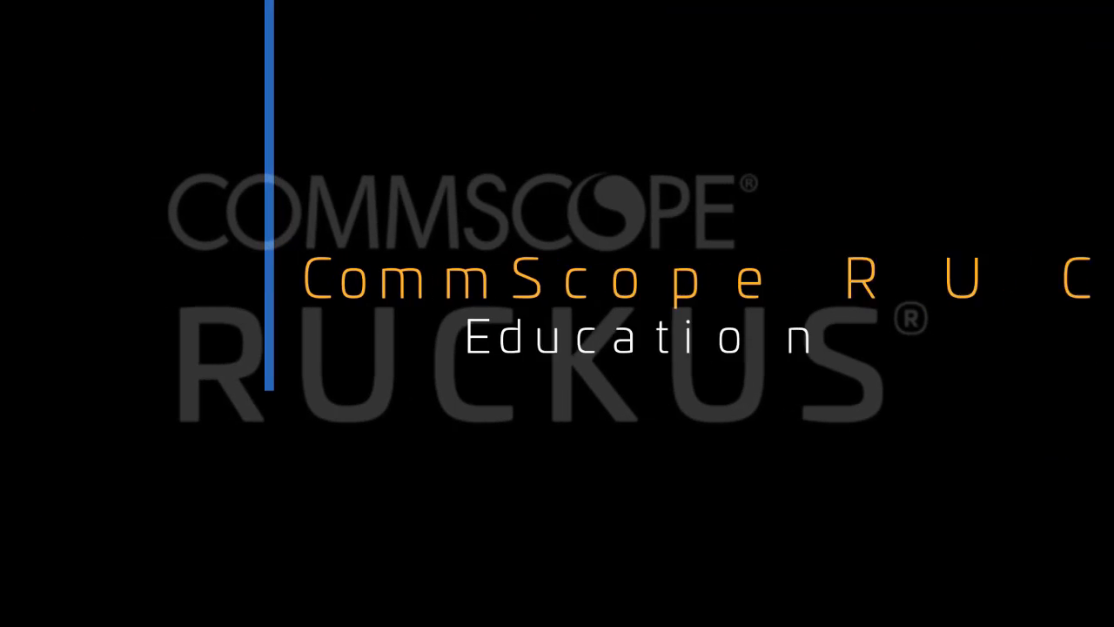